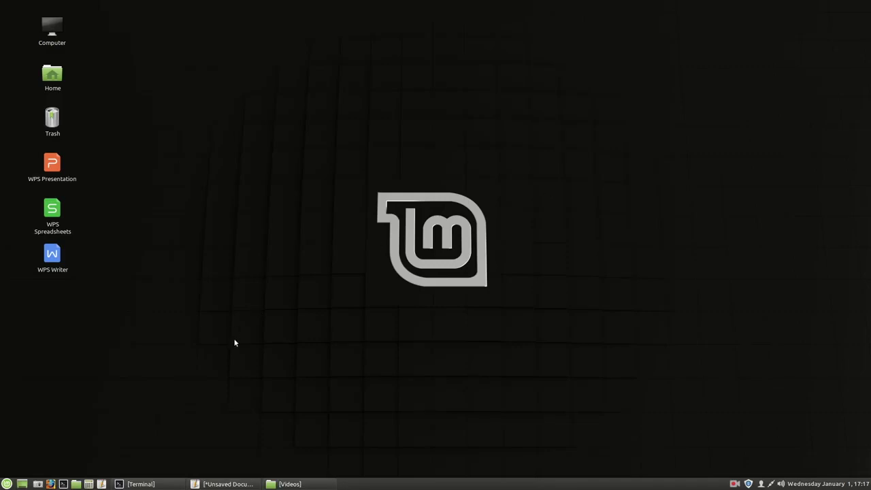
Step: Open Software Manager and search for "gnumer"
left_click(7, 483)
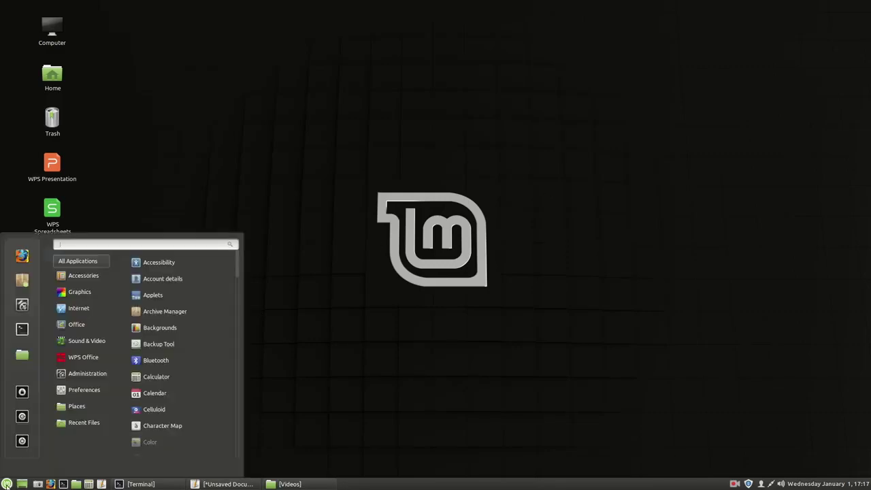
left_click(24, 280)
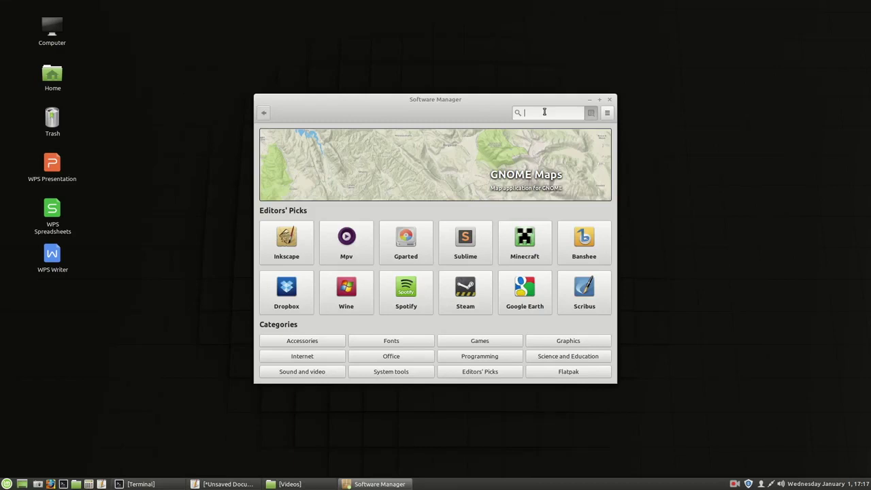
type("gnumer")
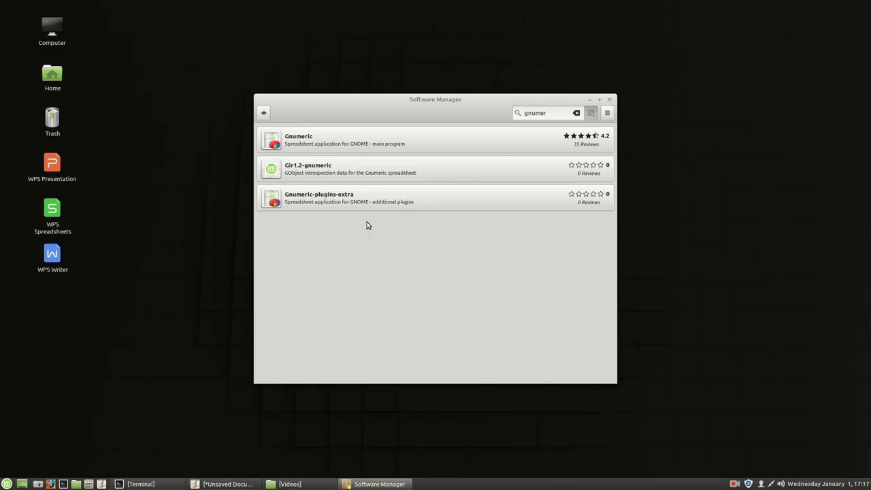
left_click_drag(399, 101, 374, 99)
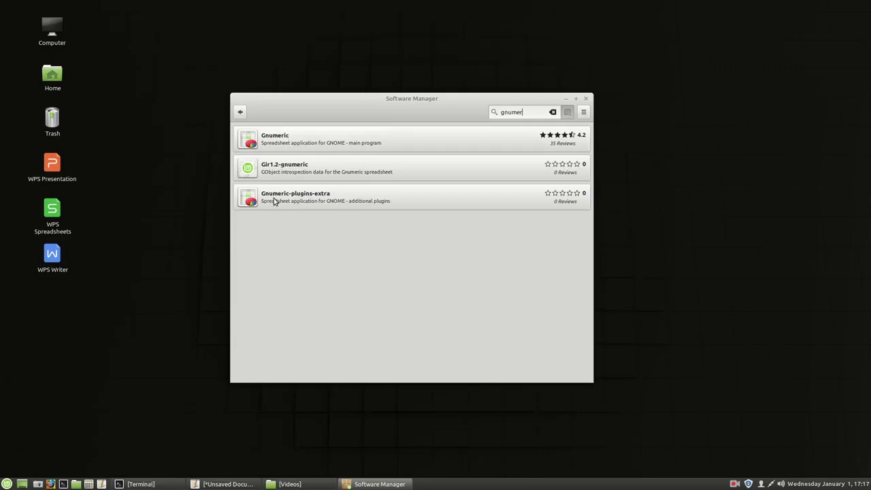
Step: Start installing Gnumeric-plugins-extra, look through the list of additional packages and accept them
left_click(317, 198)
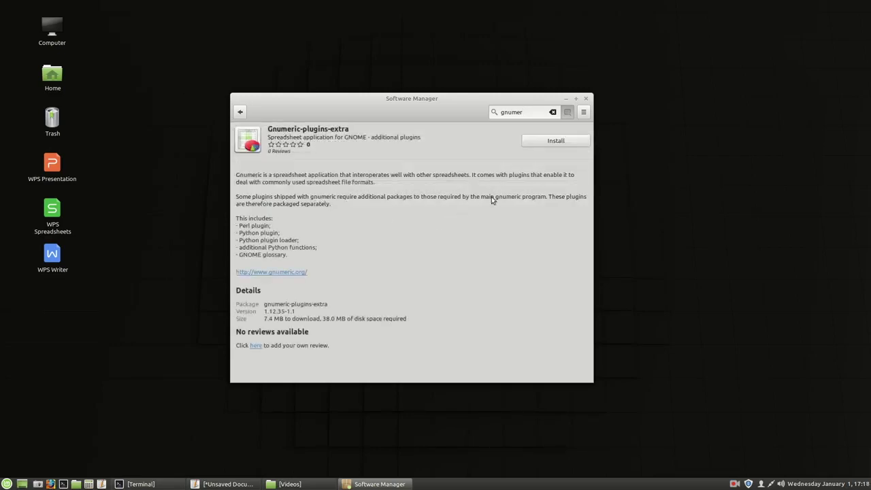
left_click(564, 143)
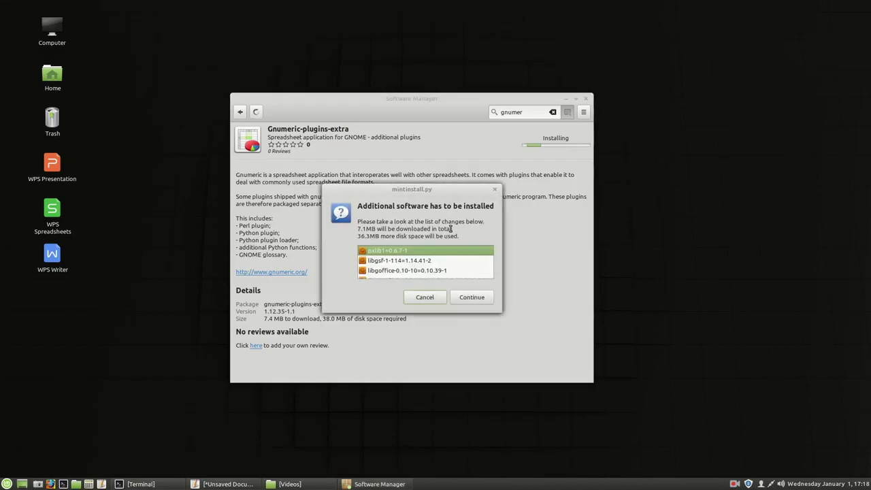
left_click_drag(402, 195, 365, 129)
left_click_drag(464, 246, 517, 363)
left_click(356, 195)
left_click(357, 204)
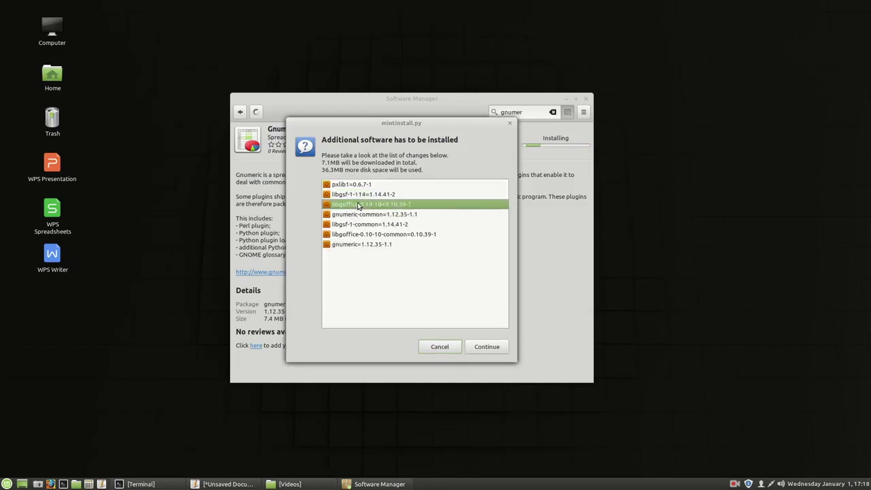
left_click(357, 215)
left_click(355, 224)
left_click(357, 234)
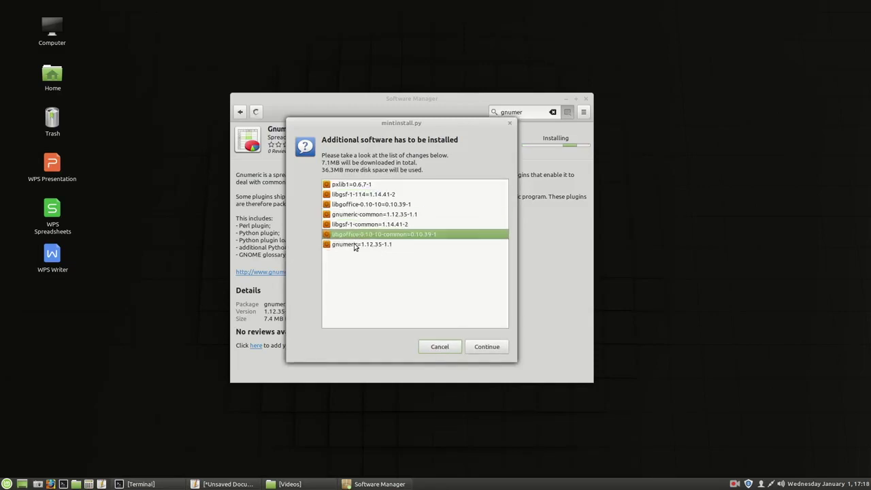
left_click(357, 243)
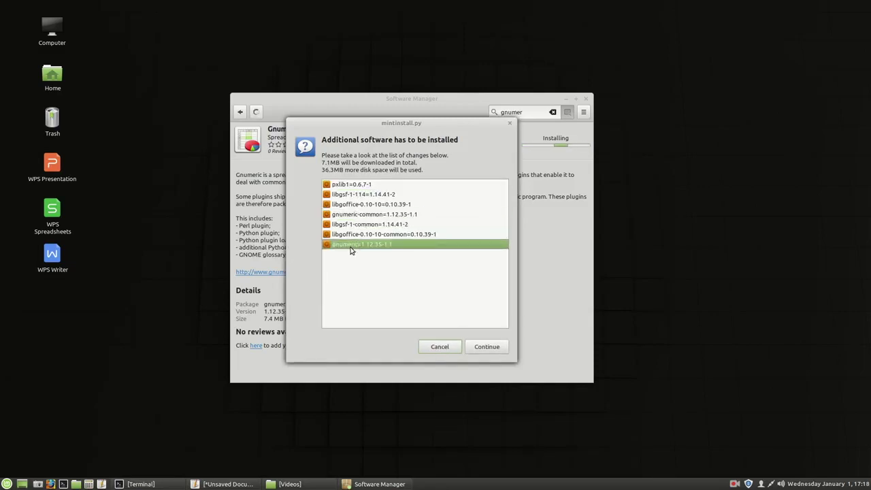
left_click(487, 348)
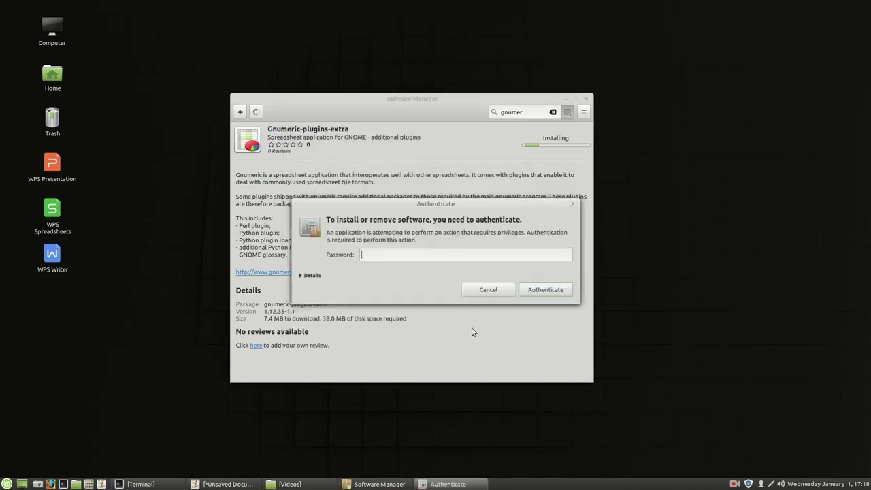
Step: Enter the account password in the authentication dialog to authorize the Gnumeric-plugins-extra installation
type("••••••")
key("BackSpace")
key("BackSpace")
key("BackSpace")
key("BackSpace")
key("BackSpace")
key("BackSpace")
type("••••••")
key("Return")
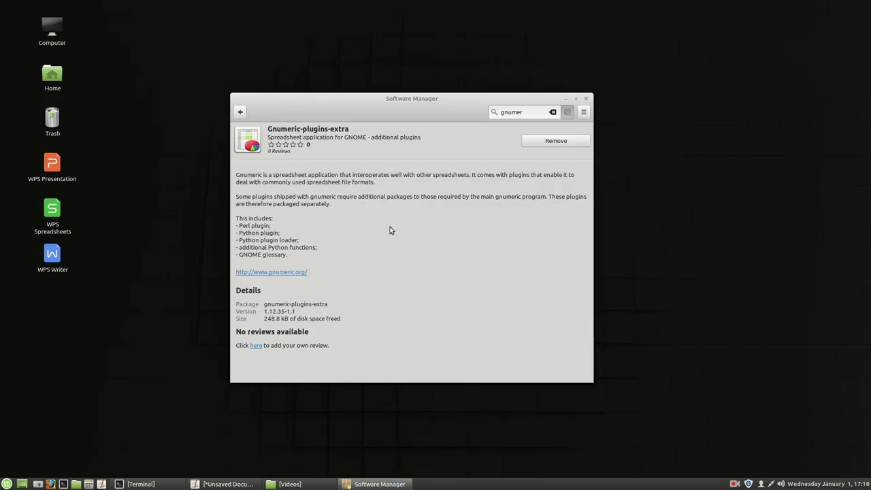
Step: Launch Gnumeric from the installed Office applications and move its window nearer the middle of the desktop
left_click(7, 483)
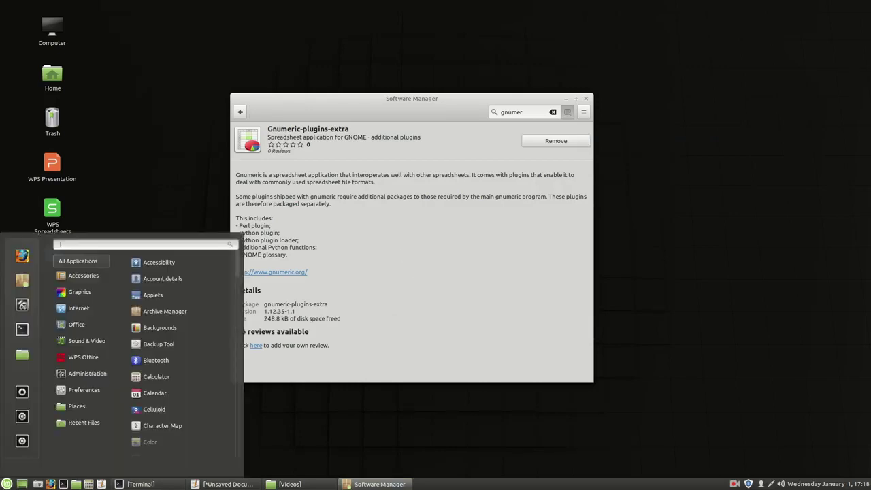
mouse_move(78, 325)
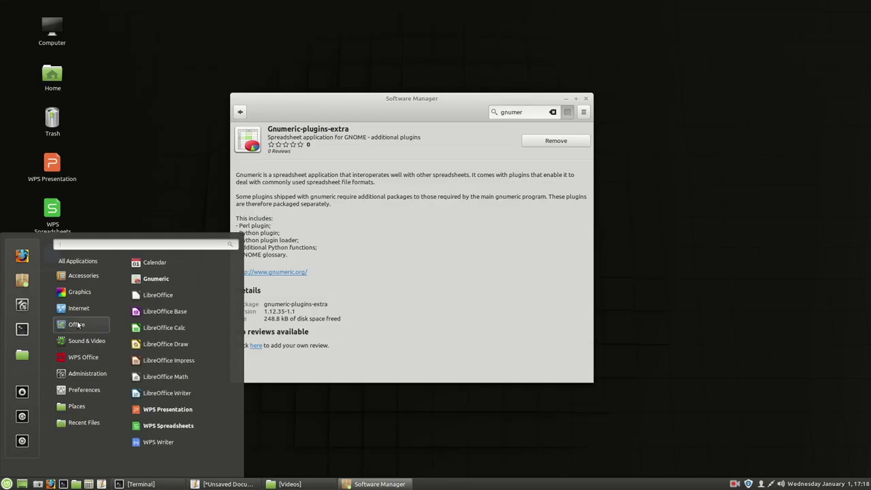
left_click(156, 279)
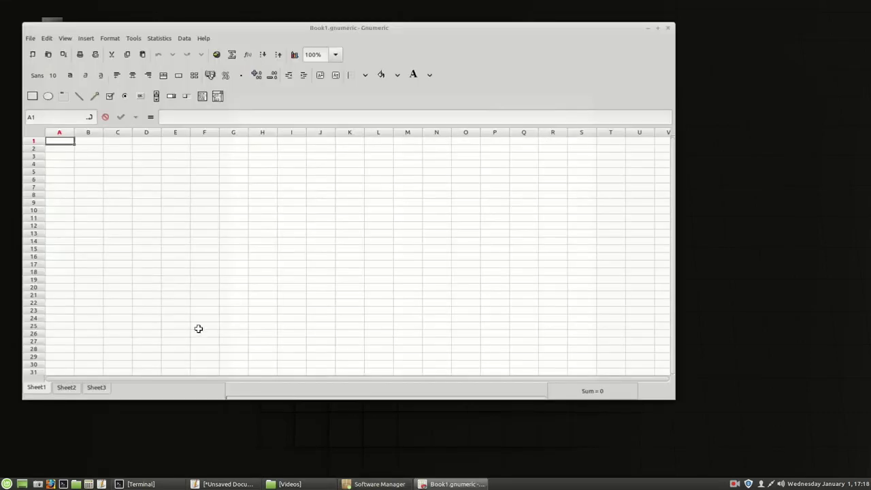
left_click_drag(257, 32, 361, 53)
left_click_drag(221, 204, 480, 338)
left_click(482, 335)
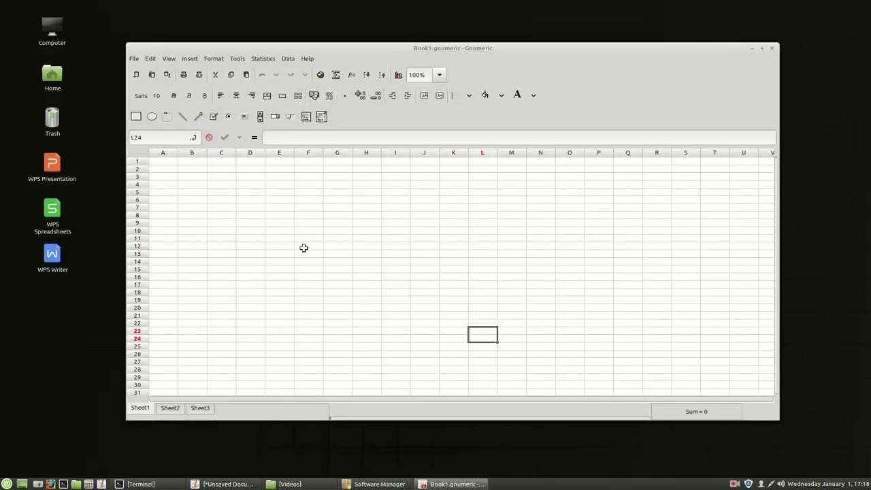
Step: Look at the statistics commands Gnumeric offers and close the spreadsheet window
left_click(267, 59)
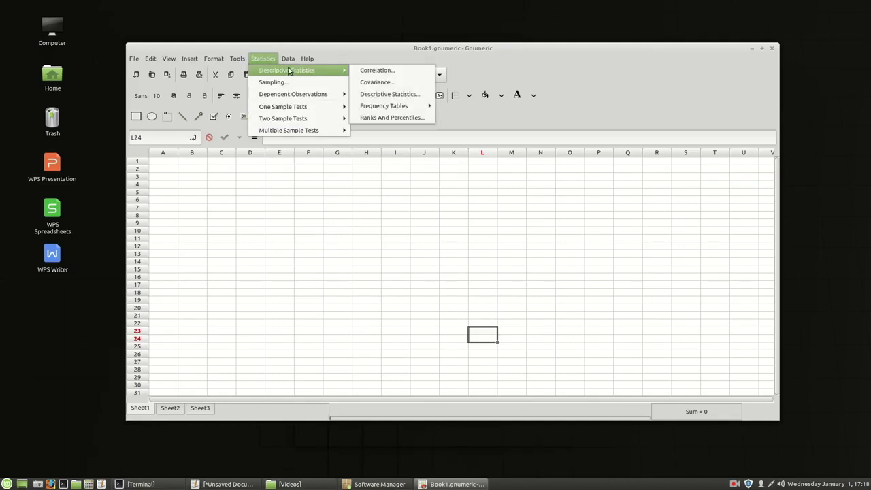
left_click(364, 239)
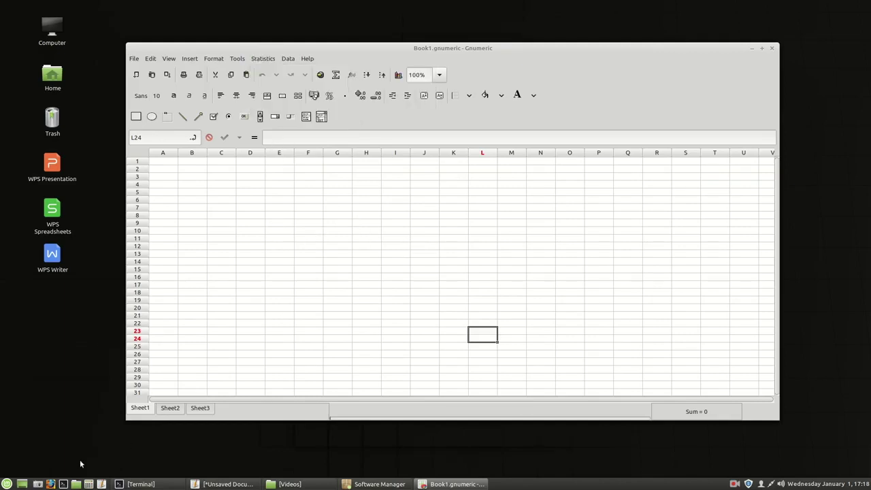
left_click(772, 48)
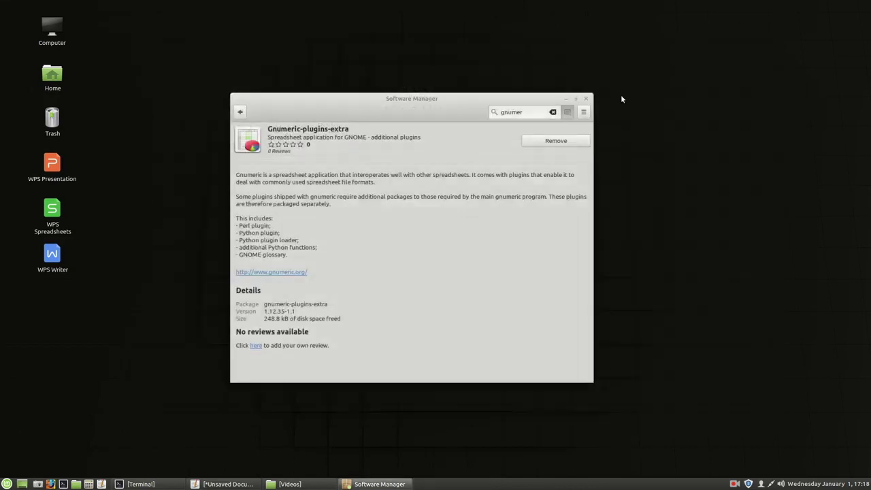
Step: Return to the Gnumeric search results in Software Manager and close it
left_click(240, 112)
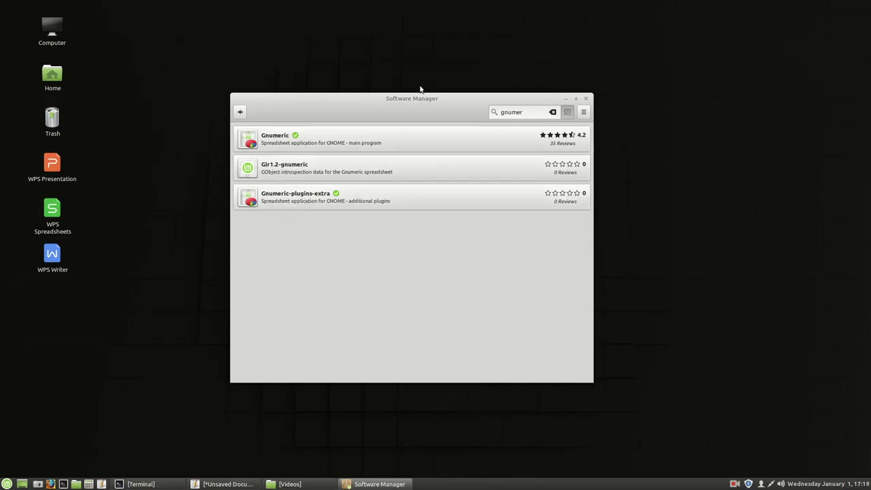
left_click_drag(411, 100, 365, 85)
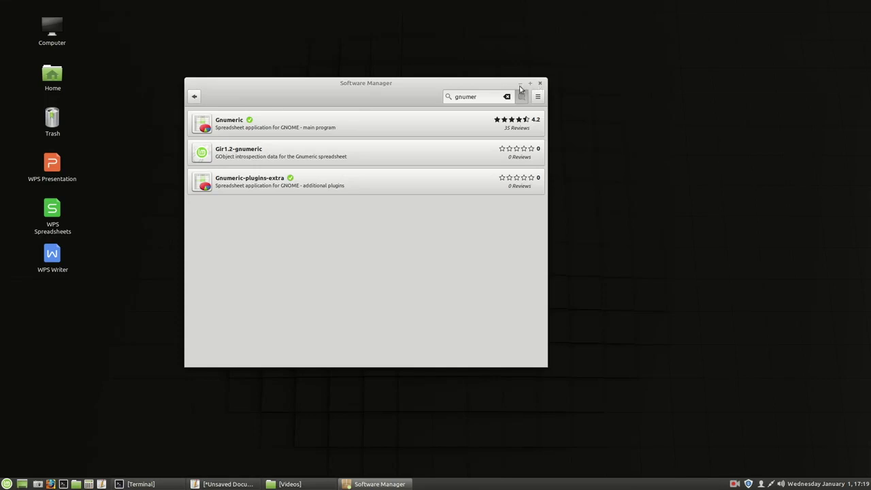
left_click(540, 83)
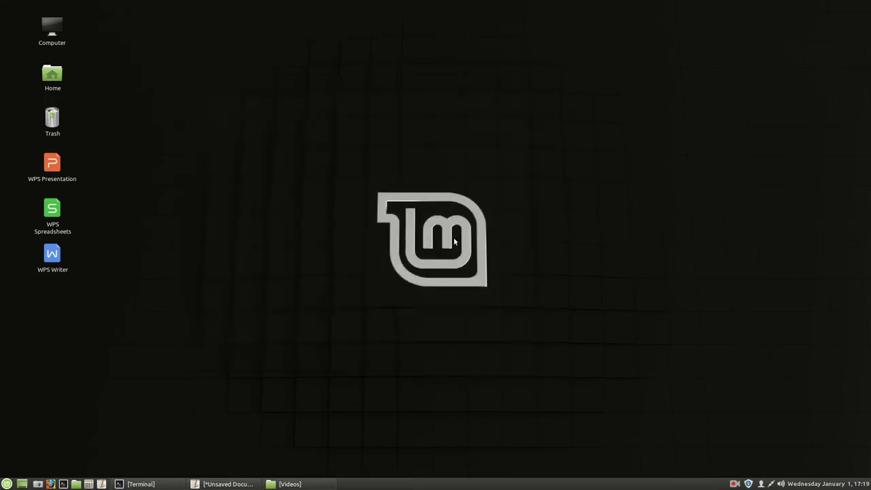
Step: Open a terminal, enter "sudo apt-get install frozen-bubble" and list the matching package names without running the command
key("ctrl+alt+t")
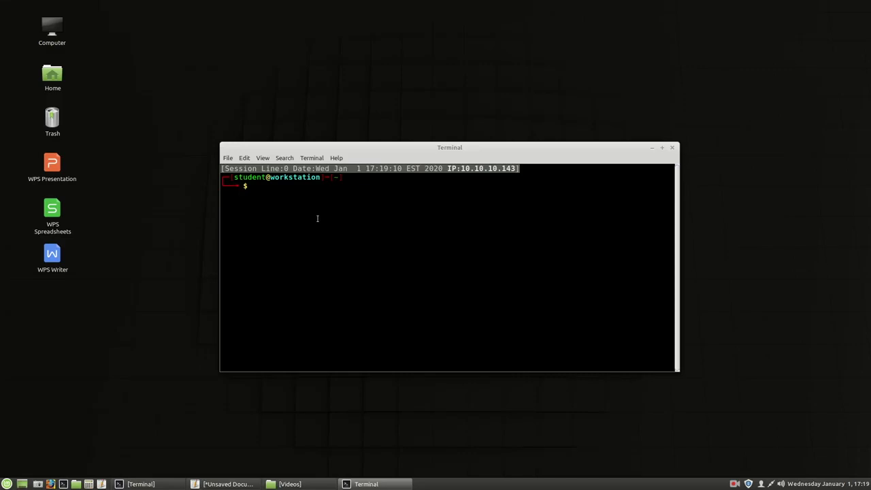
type("sudo apt-get install ")
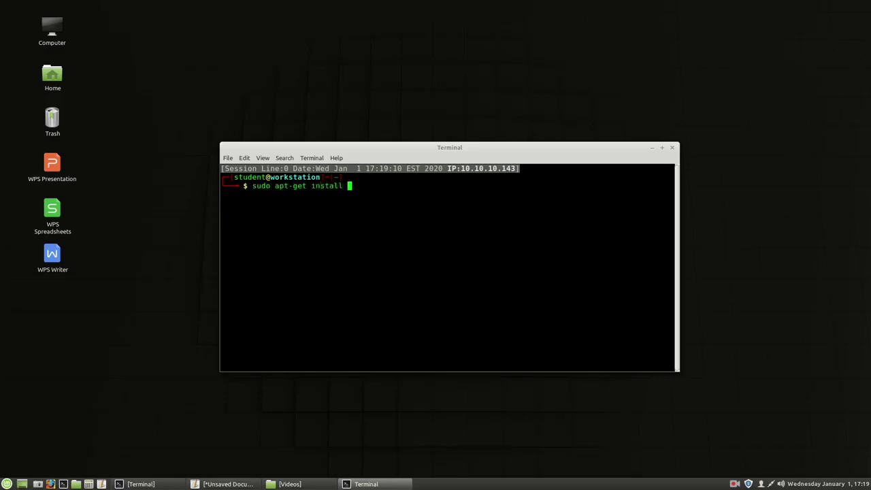
type("frozen-bubble")
key("Tab")
key("Tab")
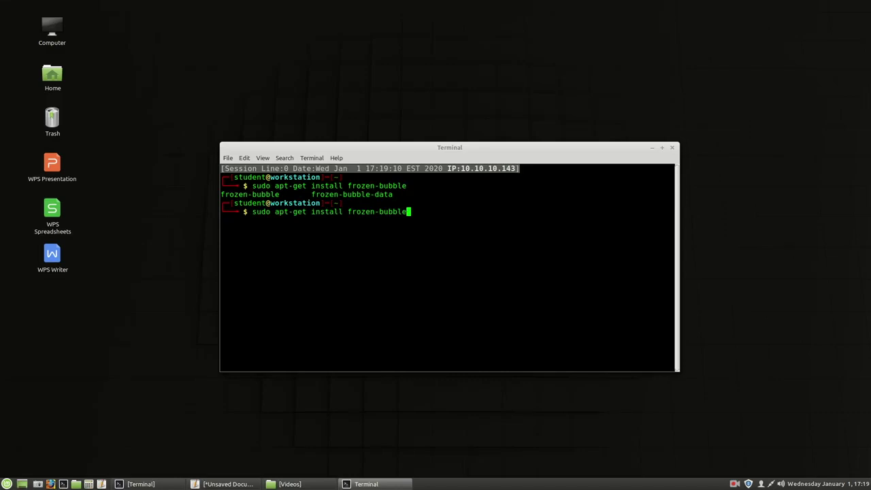
Step: Add frozen-bubble-data to the install command and run "sudo apt-get install frozen-bubble frozen-bubble-data"
type("frozen")
key("Tab")
type("-")
key("Tab")
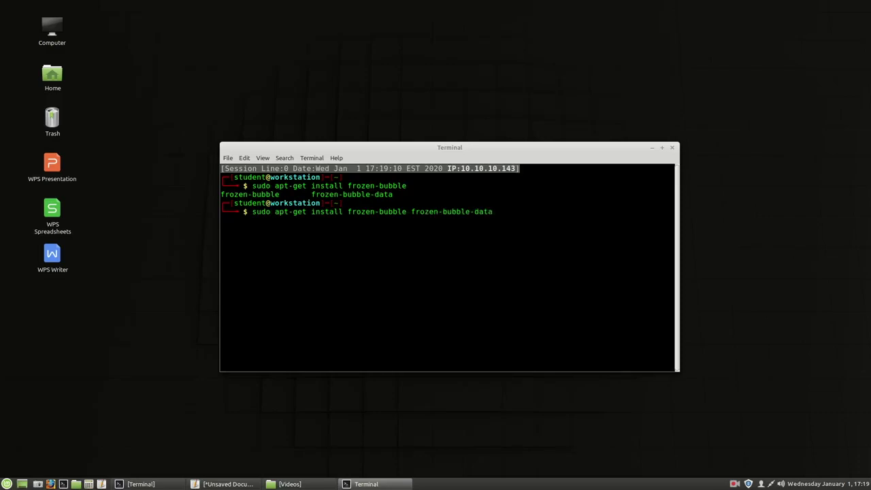
key("Return")
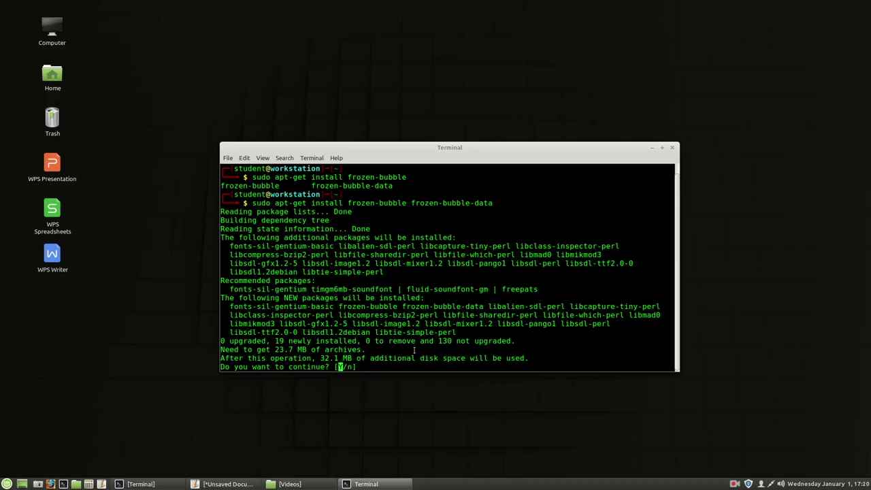
Step: Accept the default Yes answer to install the Frozen-Bubble packages, and close the terminal when installation finishes
left_click_drag(333, 368, 358, 367)
left_click(386, 356)
key("Return")
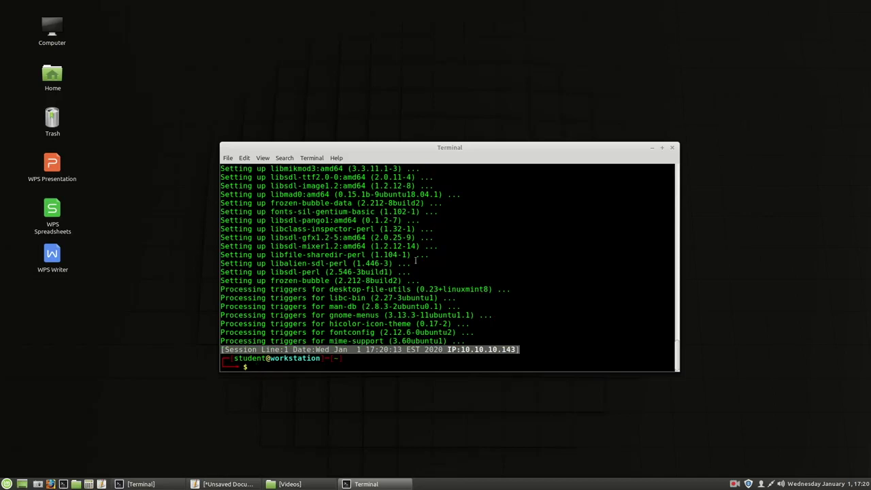
key("ctrl+d")
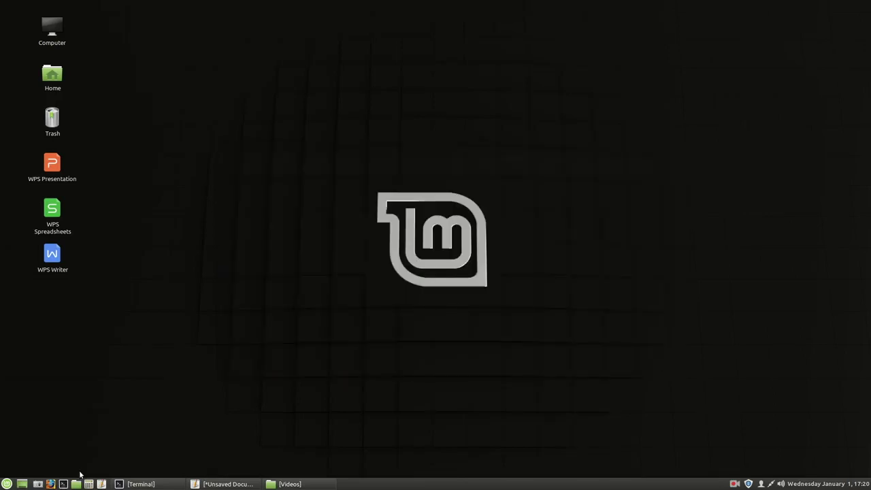
Step: Find Frozen-Bubble by searching the installed applications for "fro", launch it to check the installation, and close the game
left_click(6, 484)
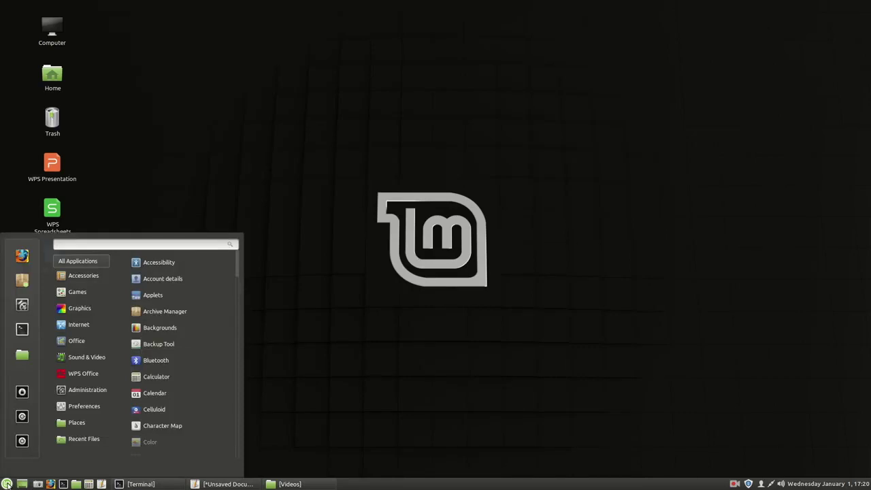
type("fro")
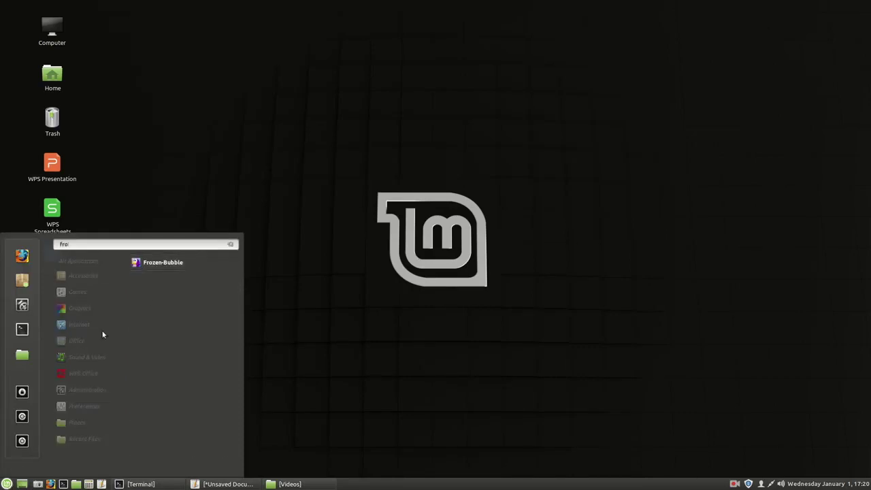
left_click(157, 264)
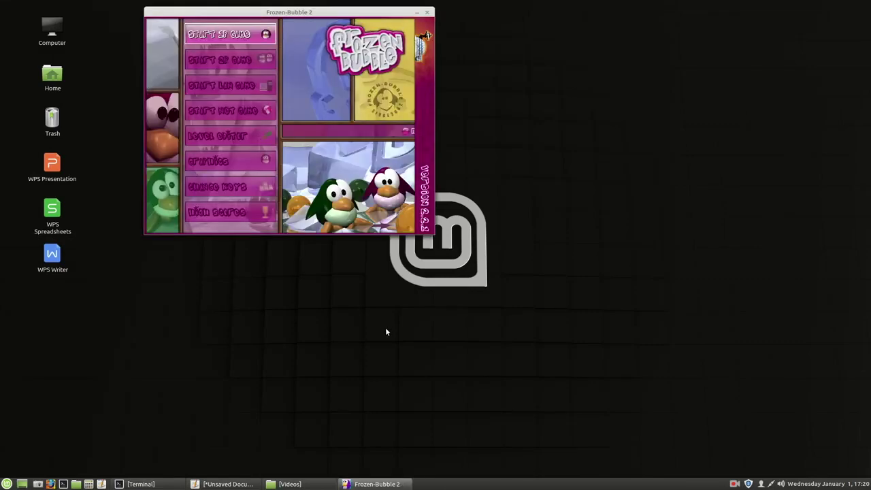
left_click_drag(321, 12, 377, 124)
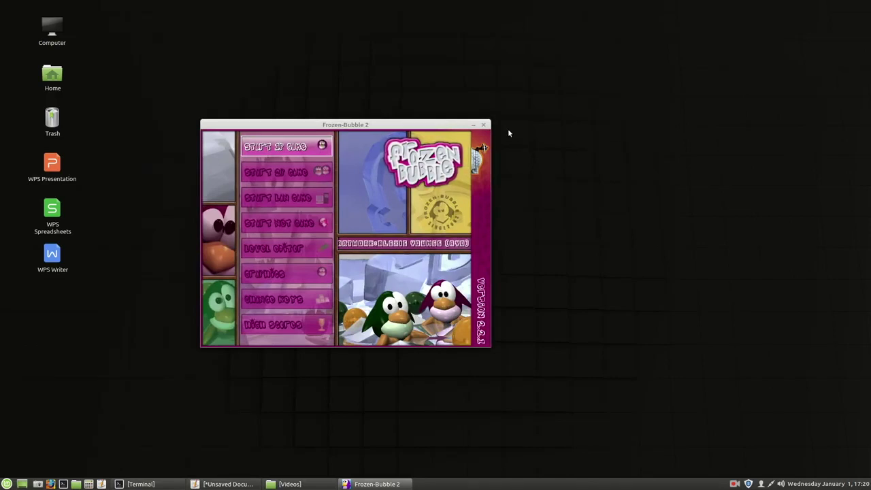
left_click(484, 125)
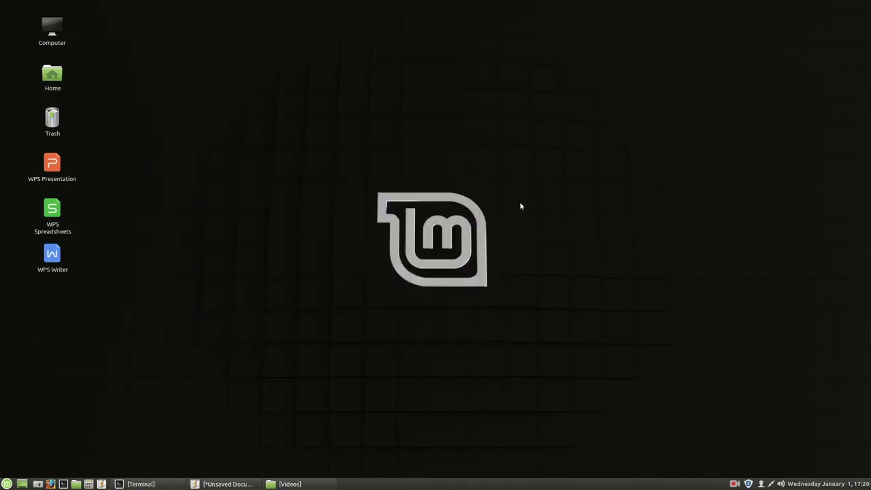